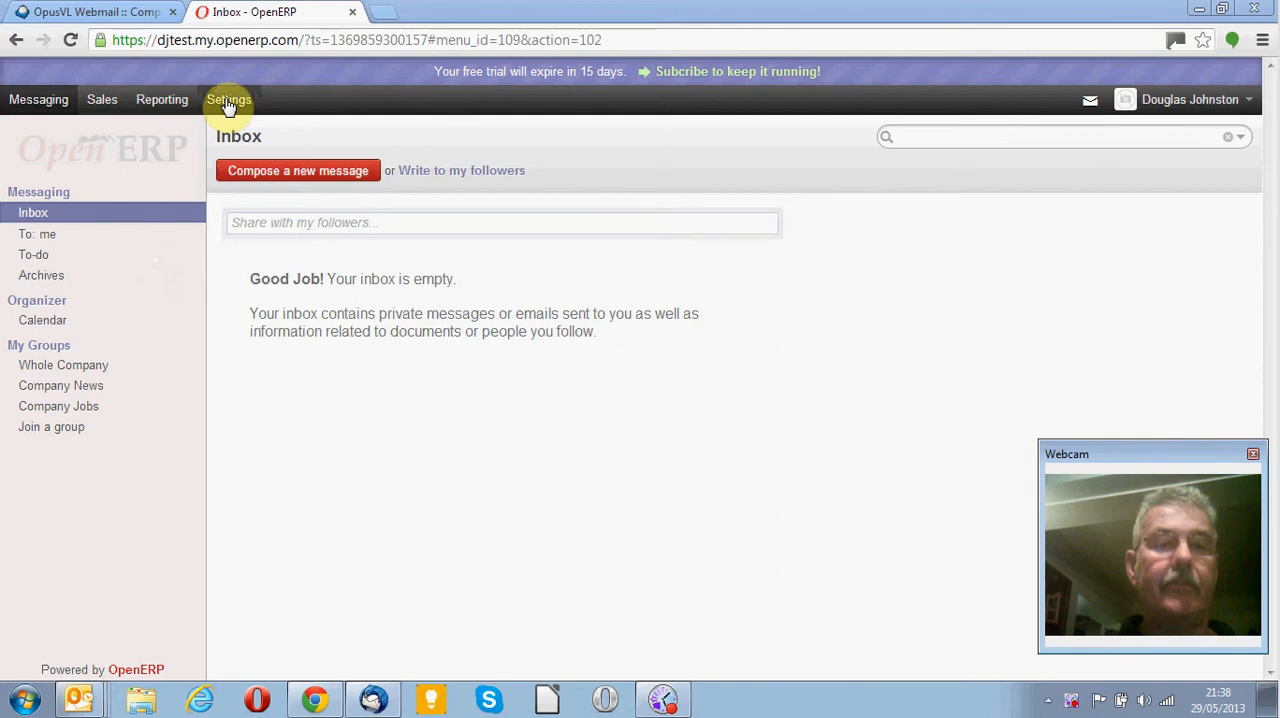
Create a new user record in the system settings and enter the user's full name
left_click(228, 100)
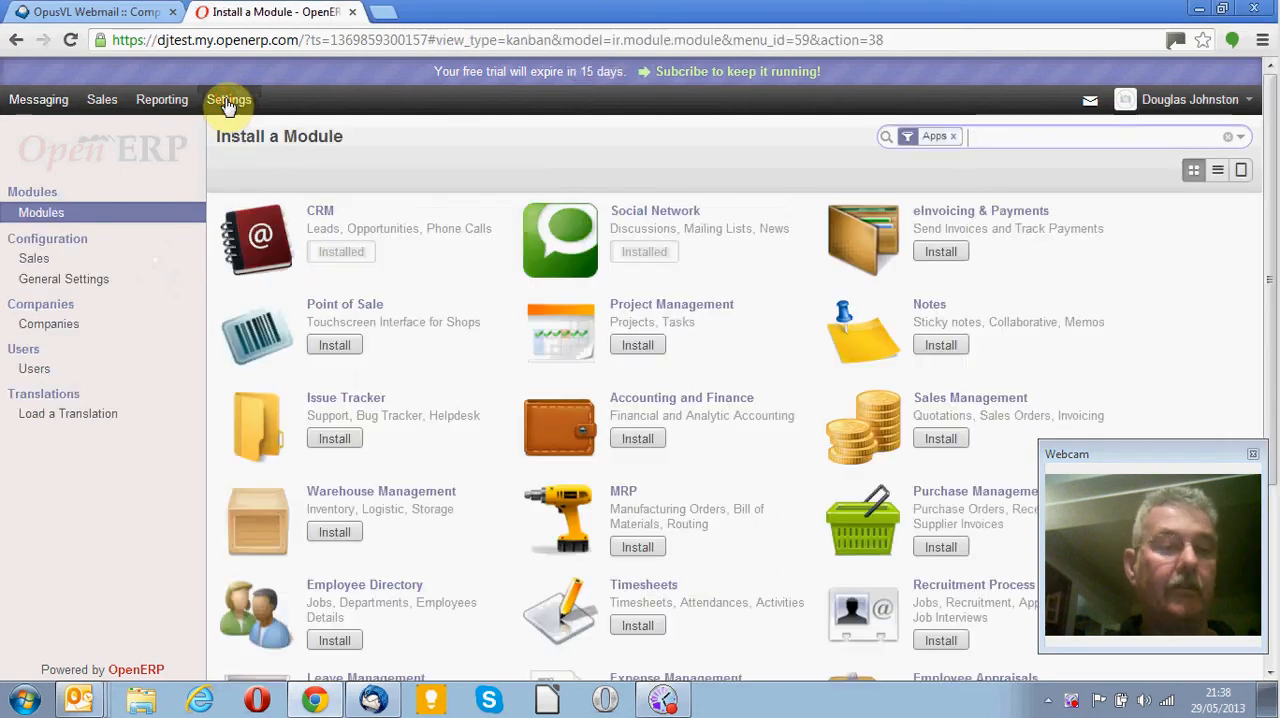
left_click(34, 369)
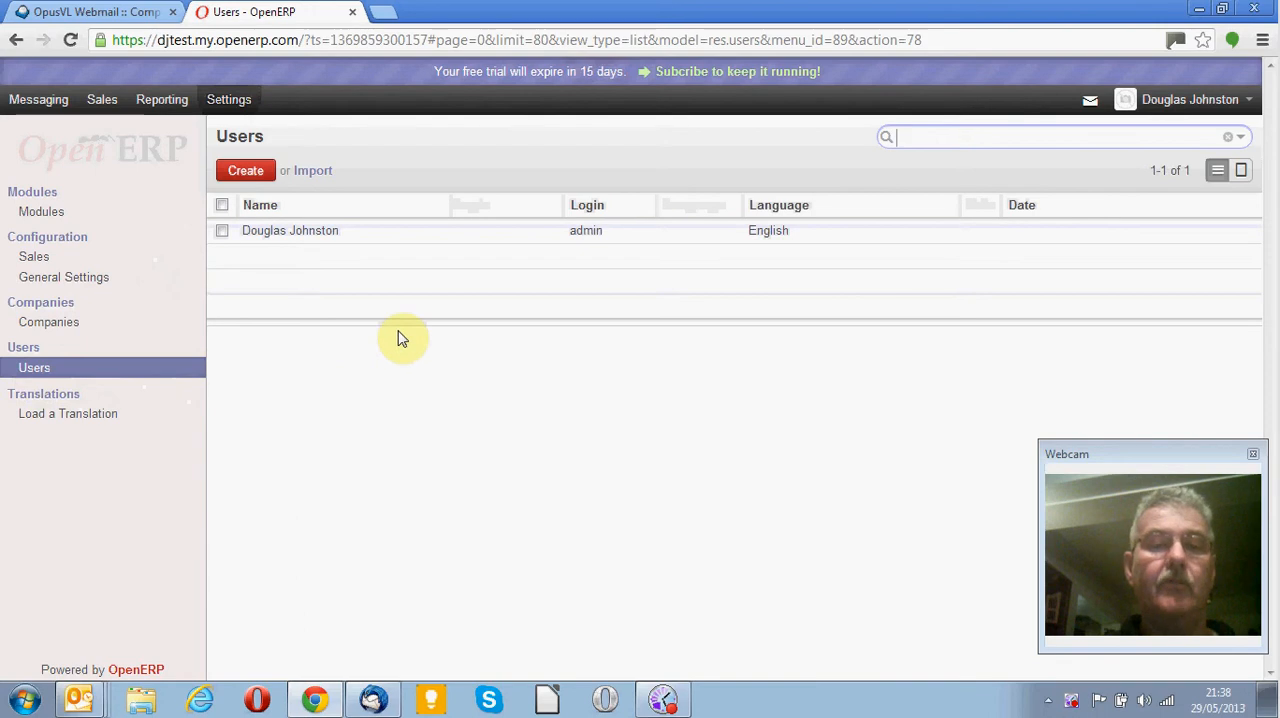
left_click(247, 171)
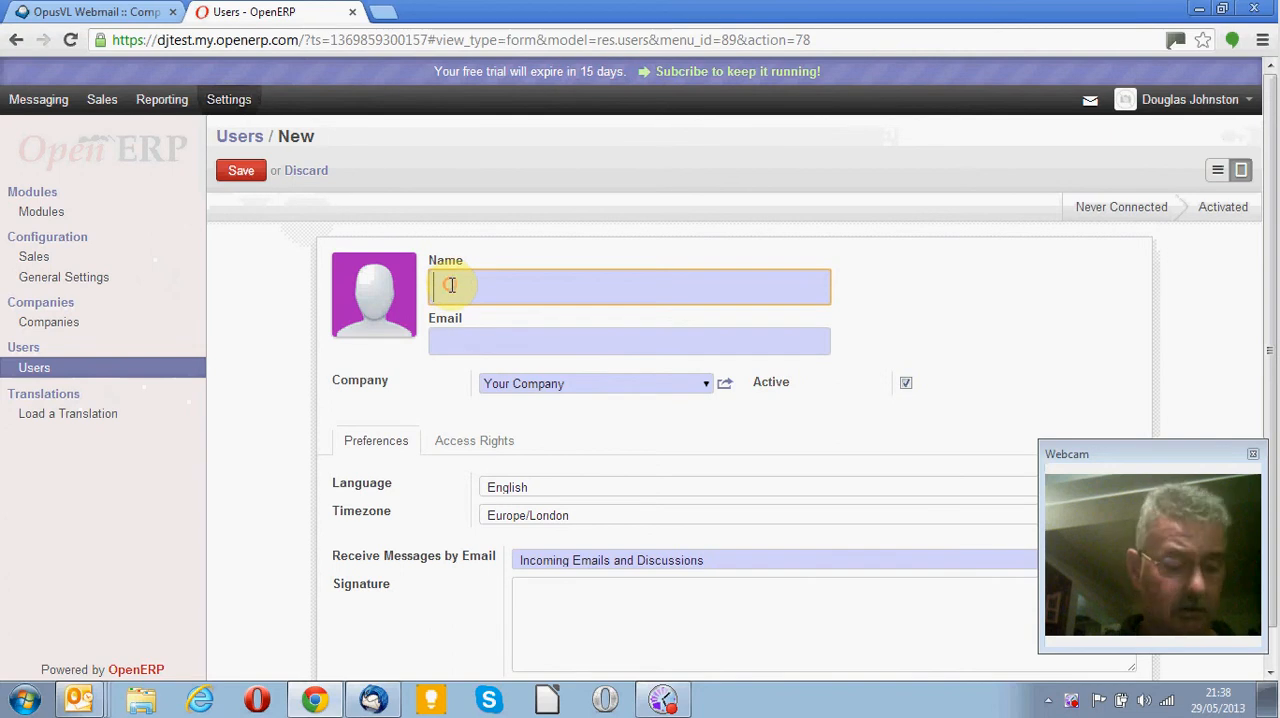
type("Jo")
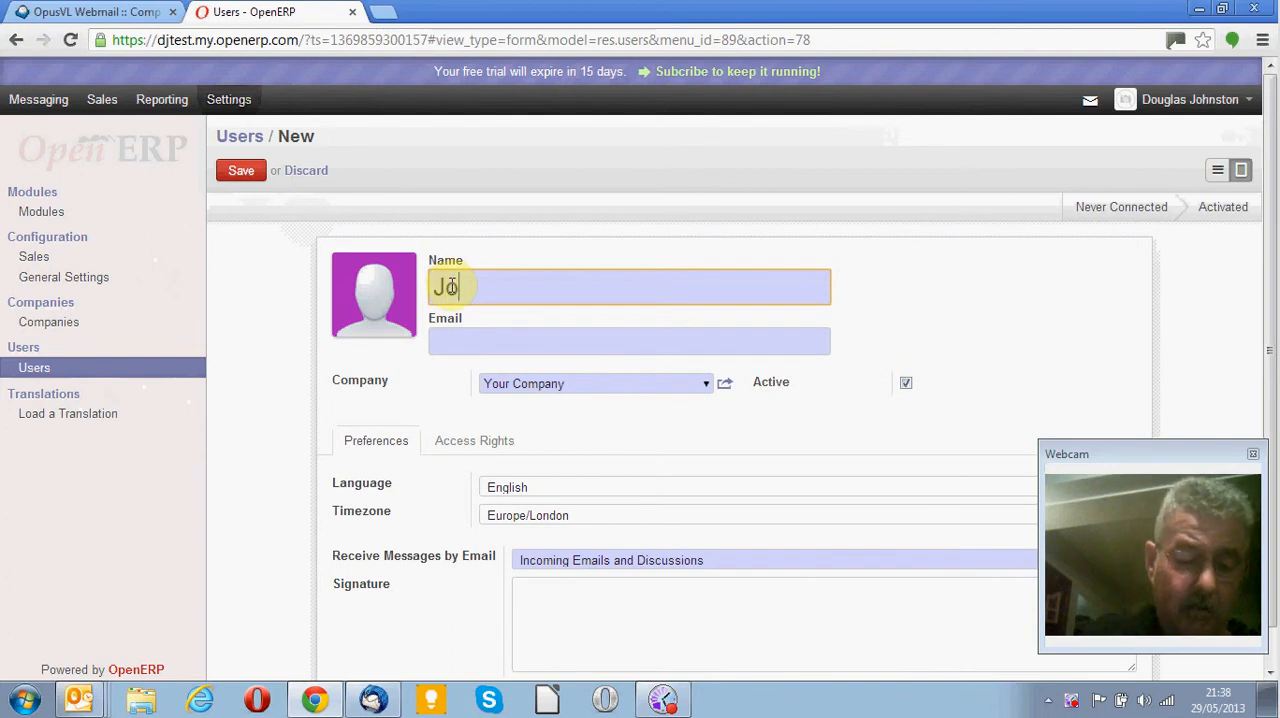
type("e Bl")
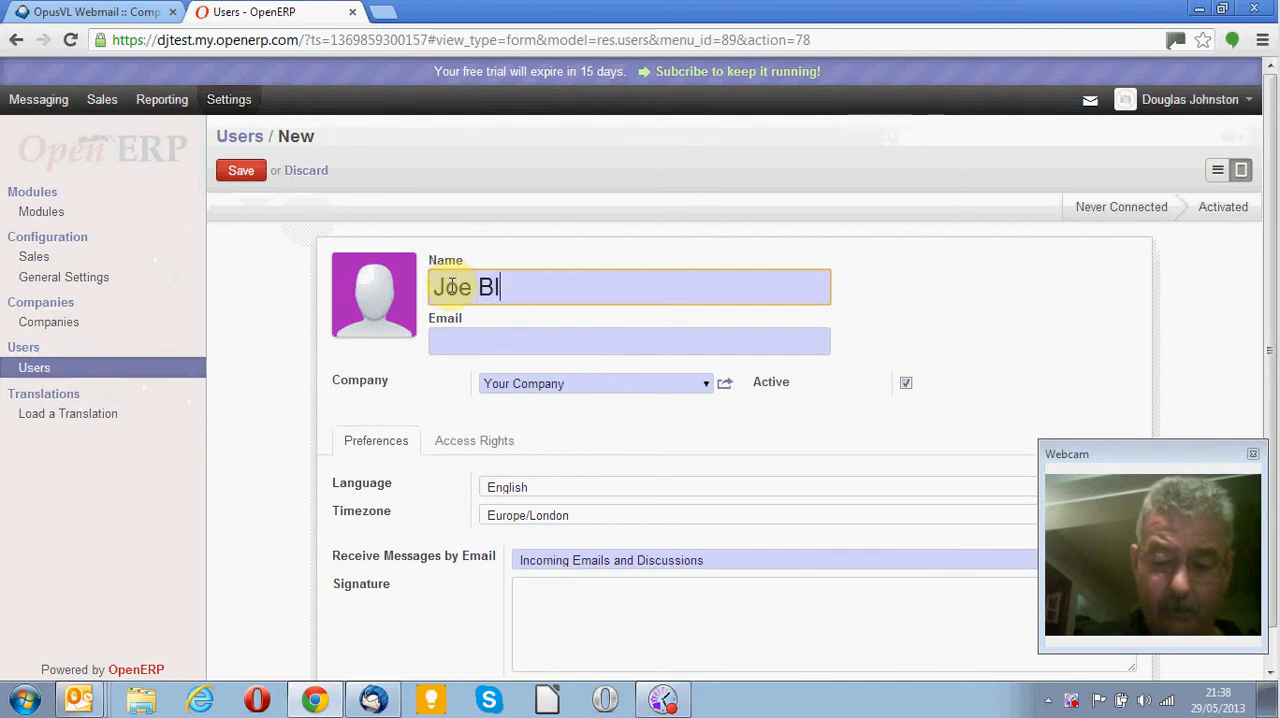
type("ogs")
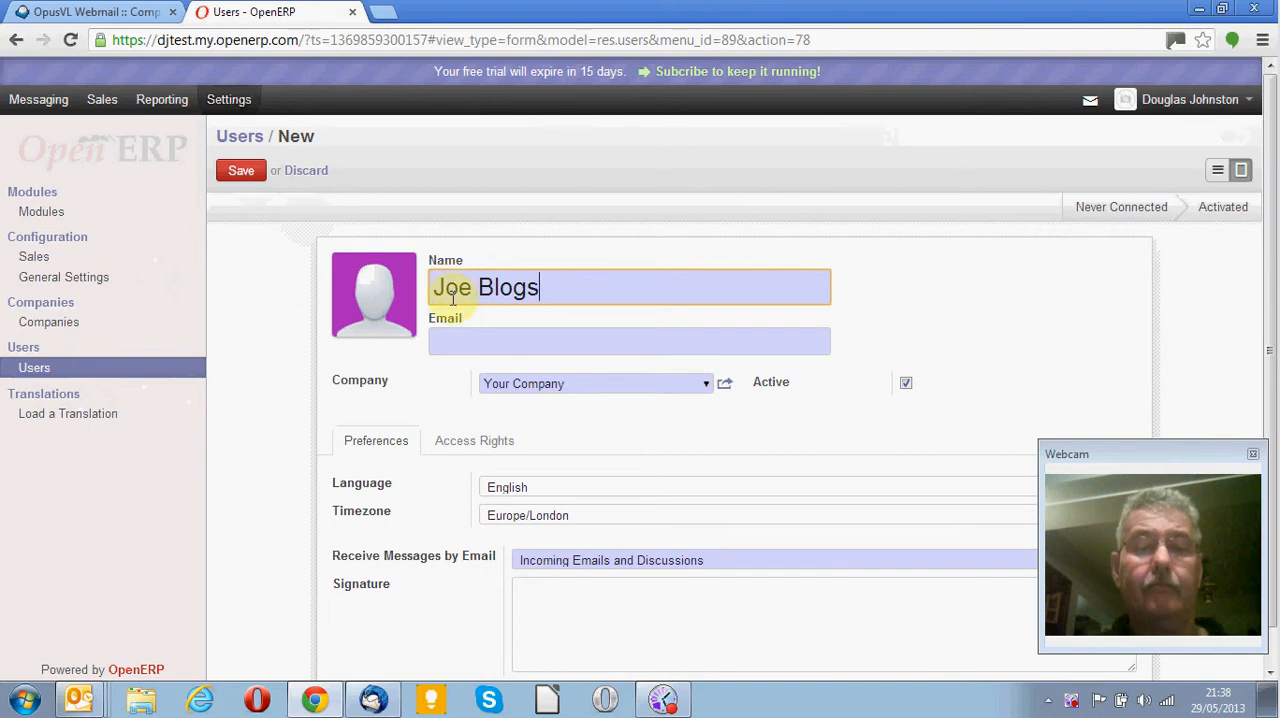
Enter an email address for the new user
left_click(454, 338)
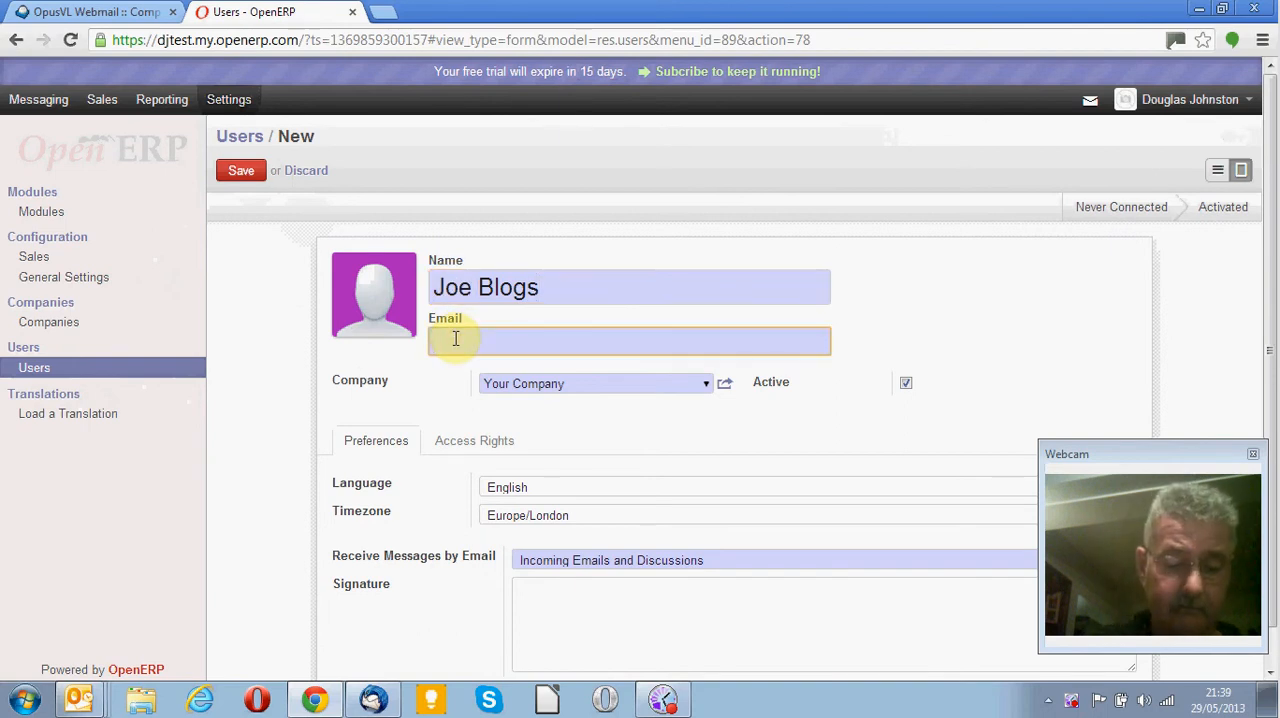
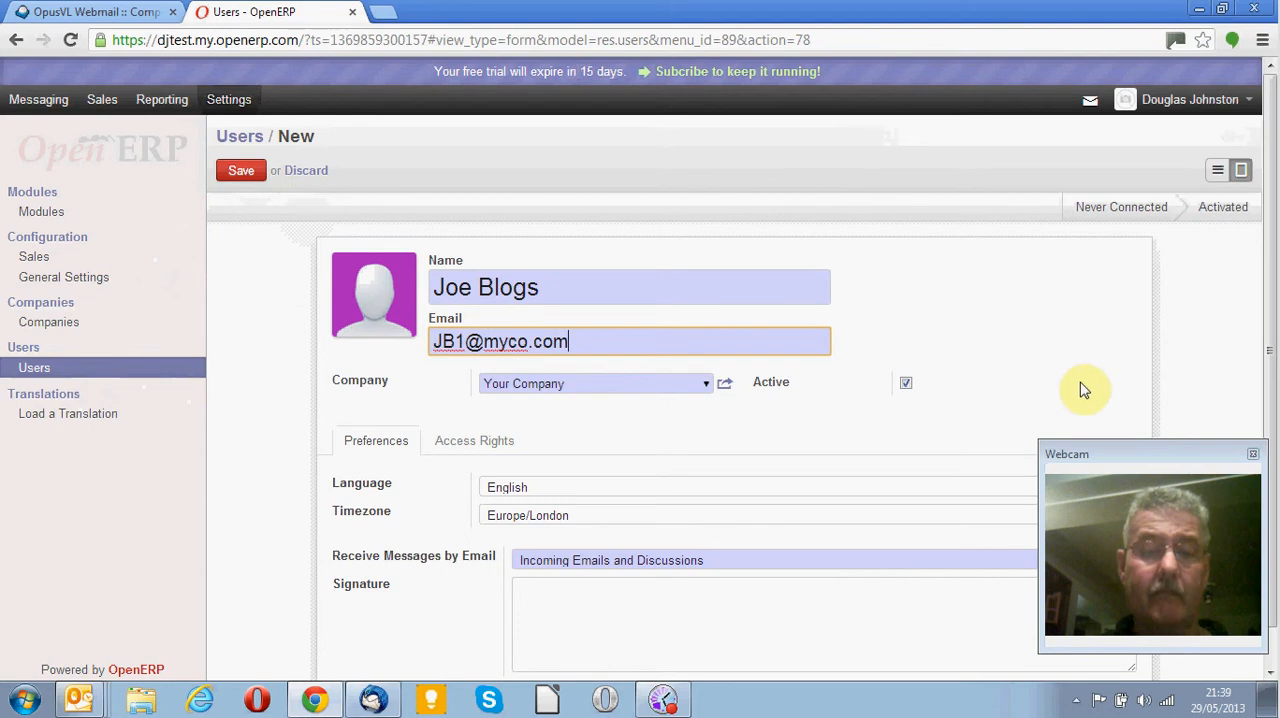
Set the user's Receive Messages by Email preference to All Messages (discussions, emails, followed system notifications)
left_click_drag(1273, 252, 1276, 363)
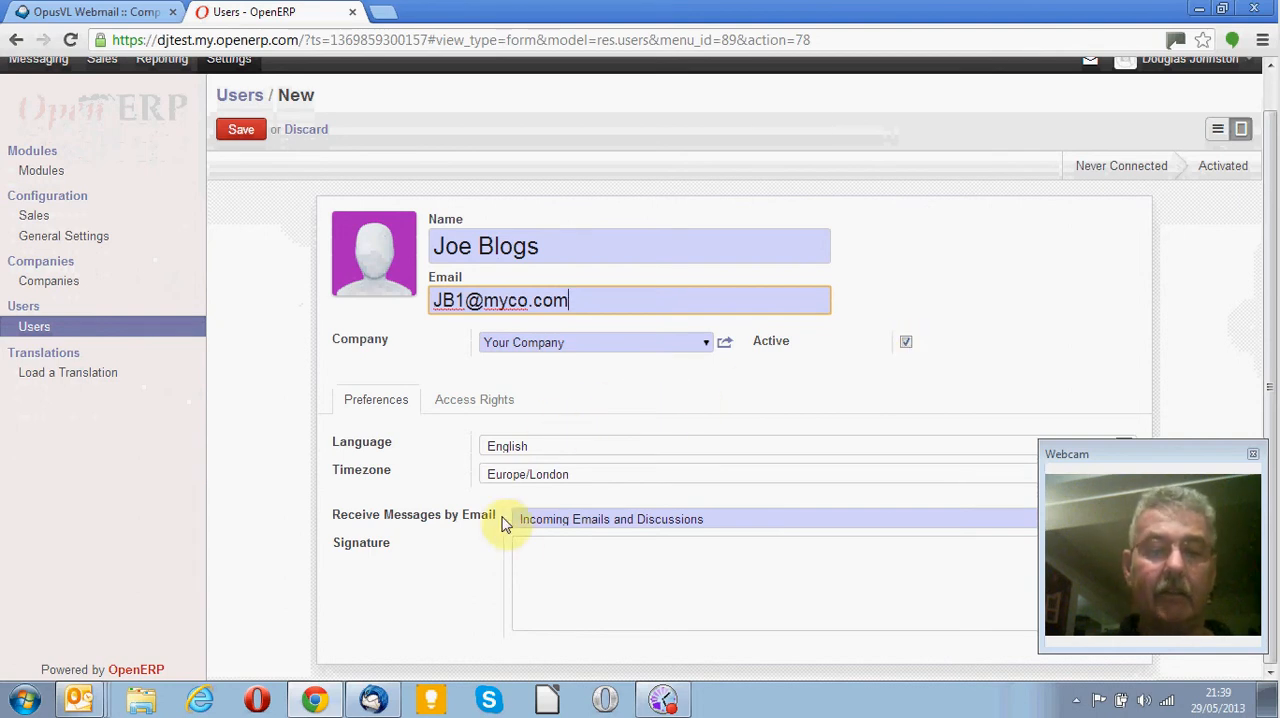
left_click(595, 522)
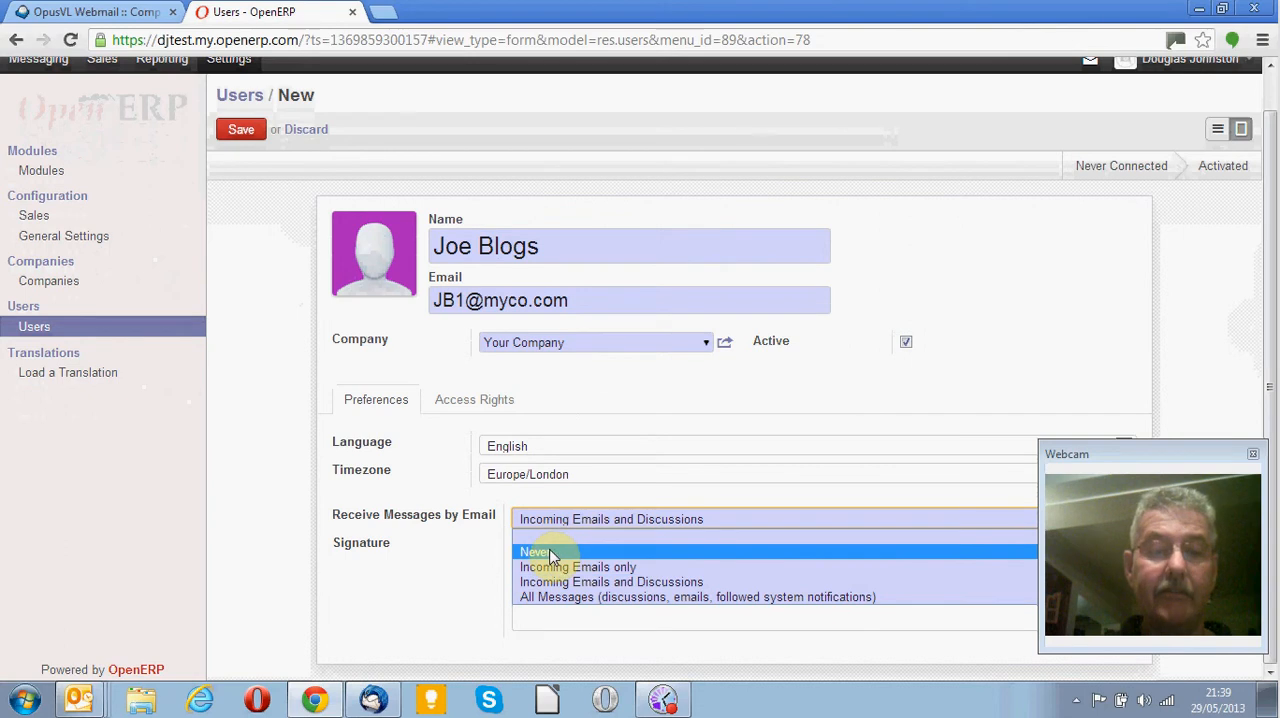
left_click(612, 599)
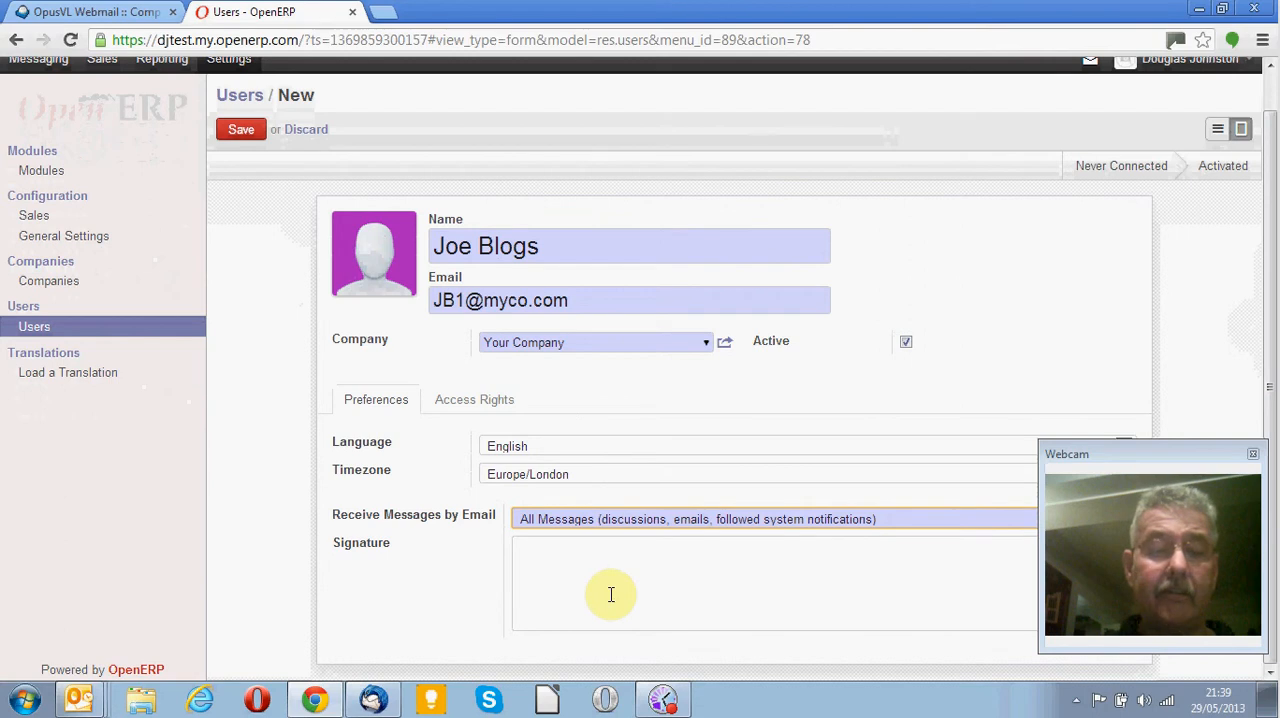
left_click(571, 547)
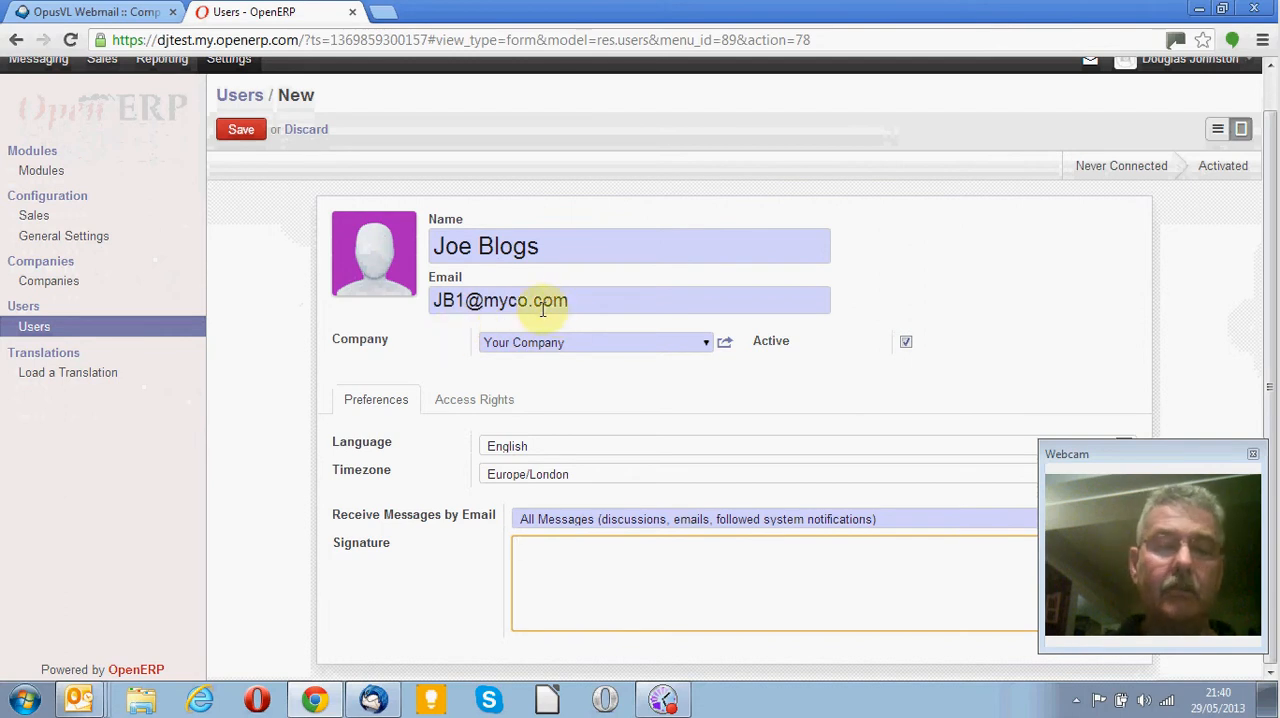
Replace the part of the new user's email address before "com" with a different mailbox name and the opusvl domain
left_click_drag(533, 300, 422, 300)
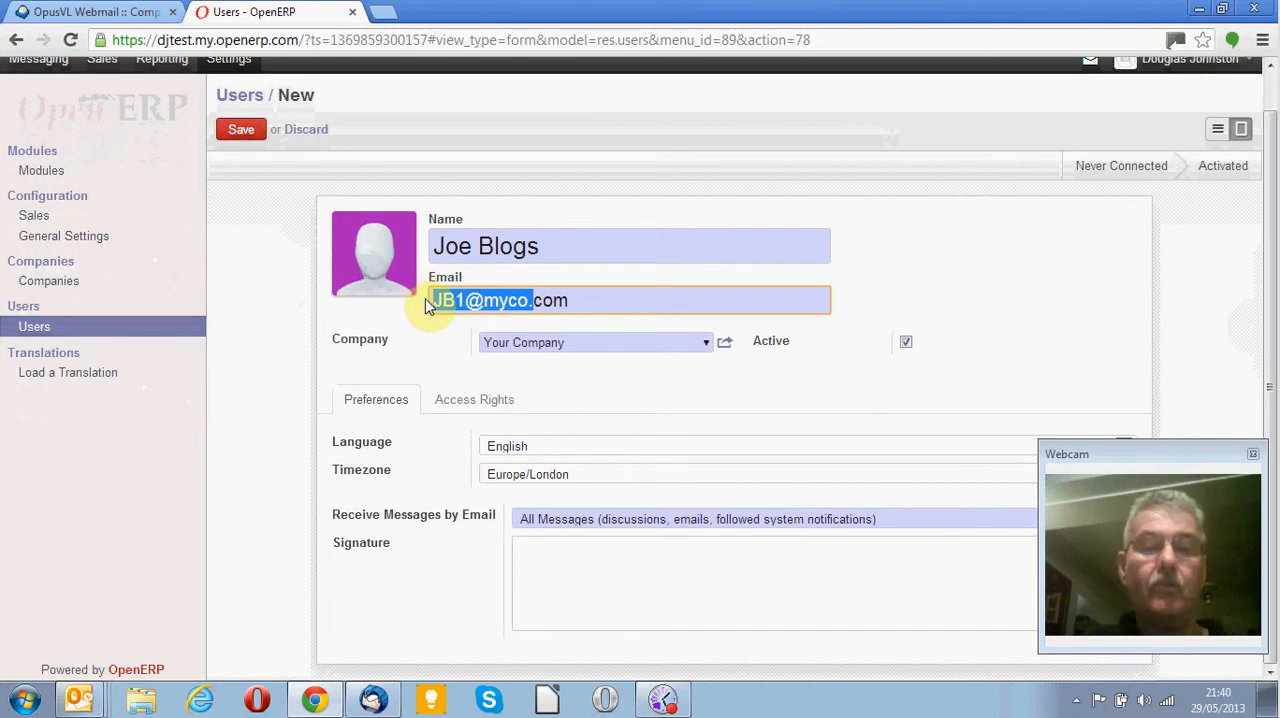
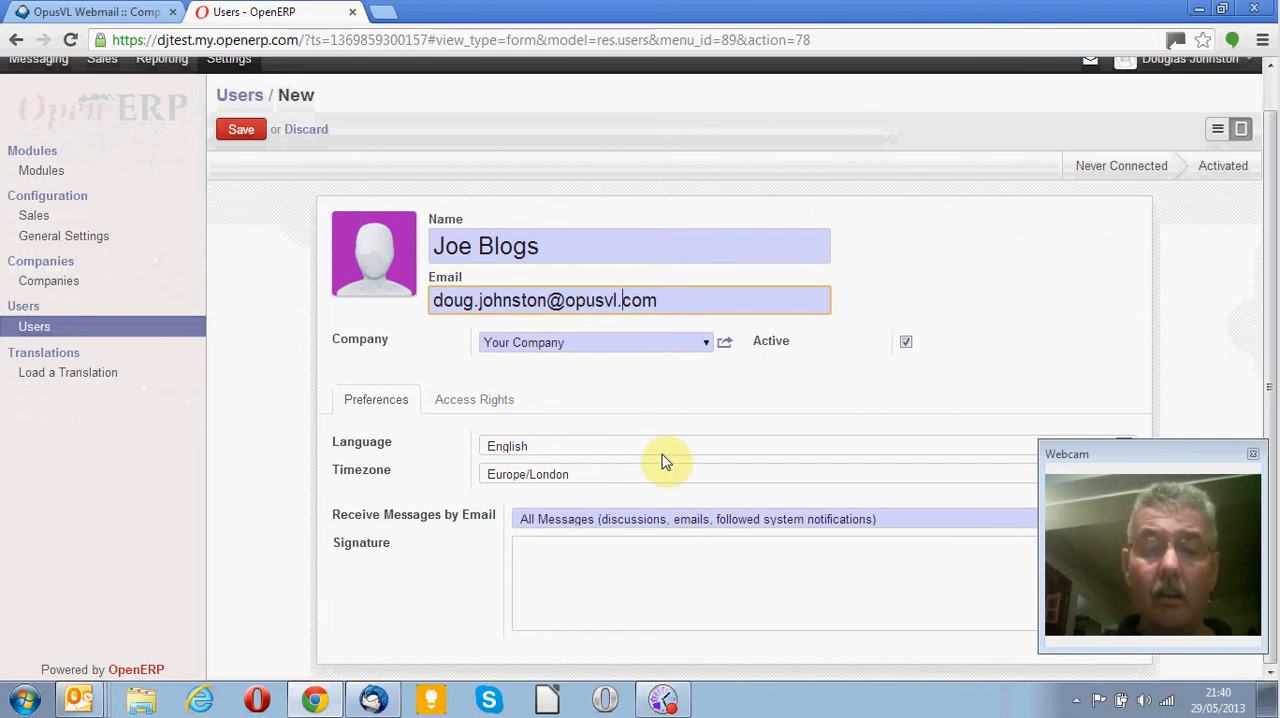
Open the new user's access rights and examine the choices offered for Sales, Sharing and Administration
left_click(498, 408)
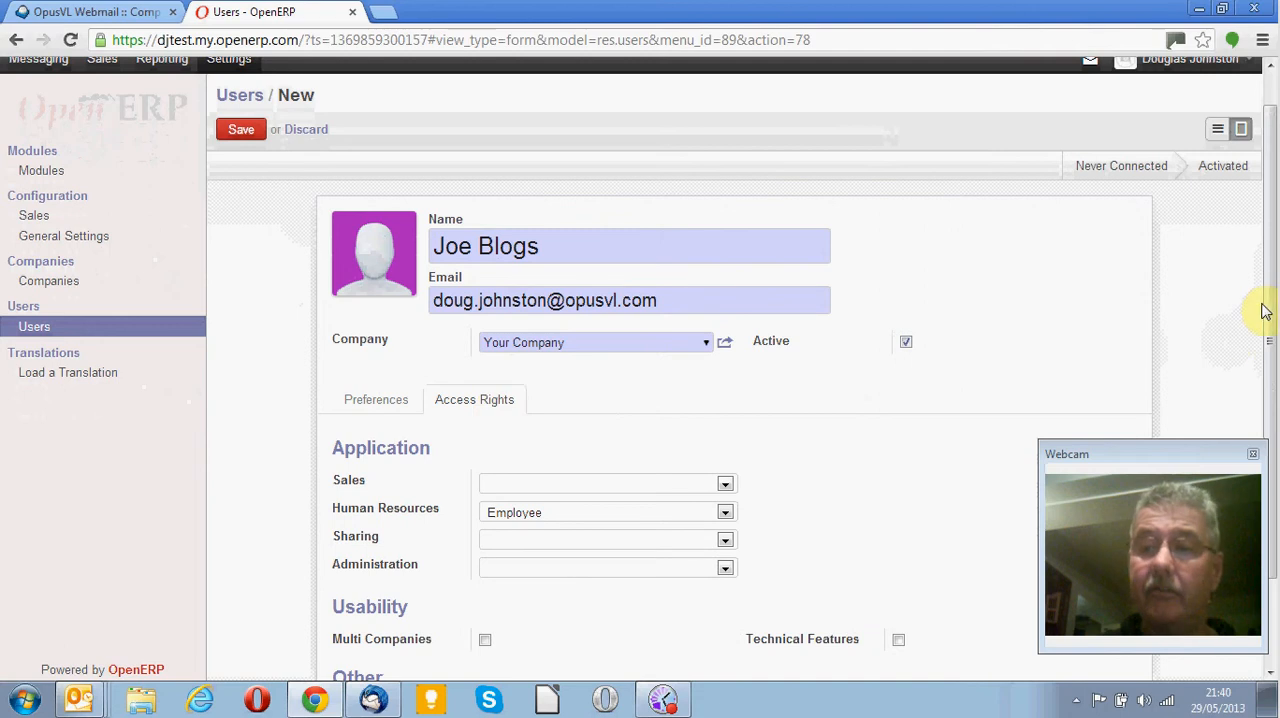
left_click_drag(1270, 314, 1275, 440)
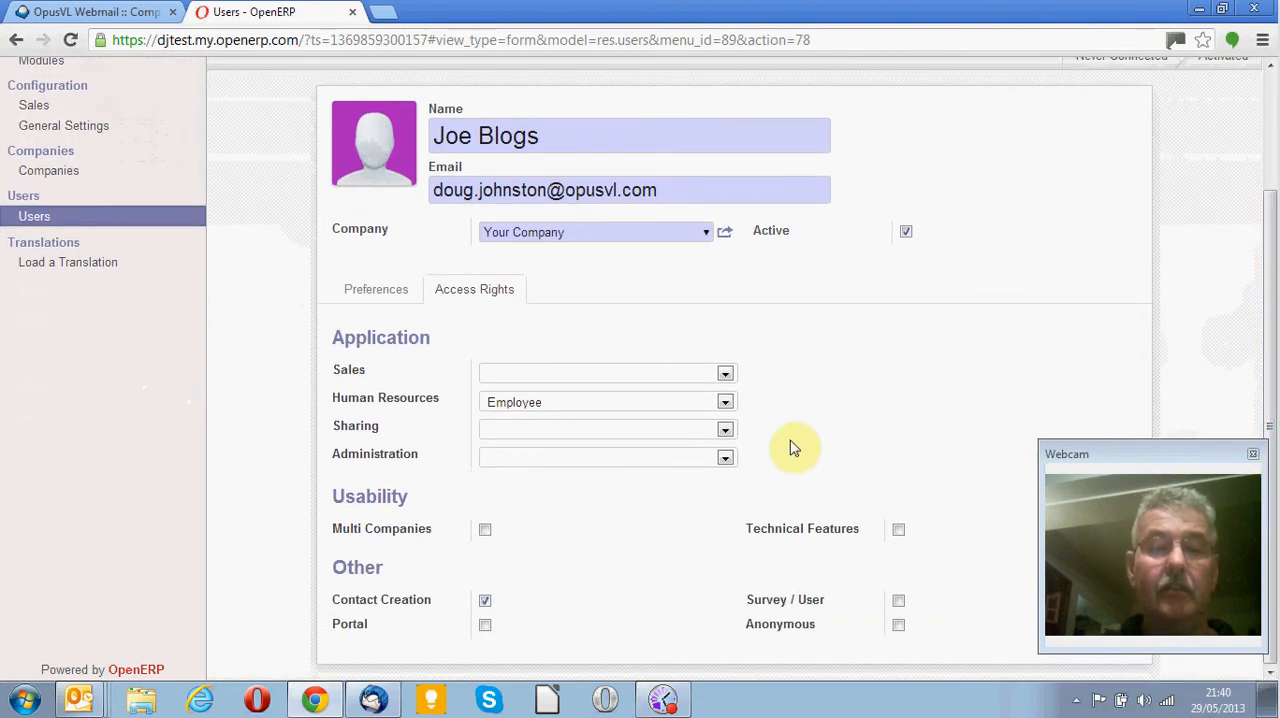
left_click(725, 374)
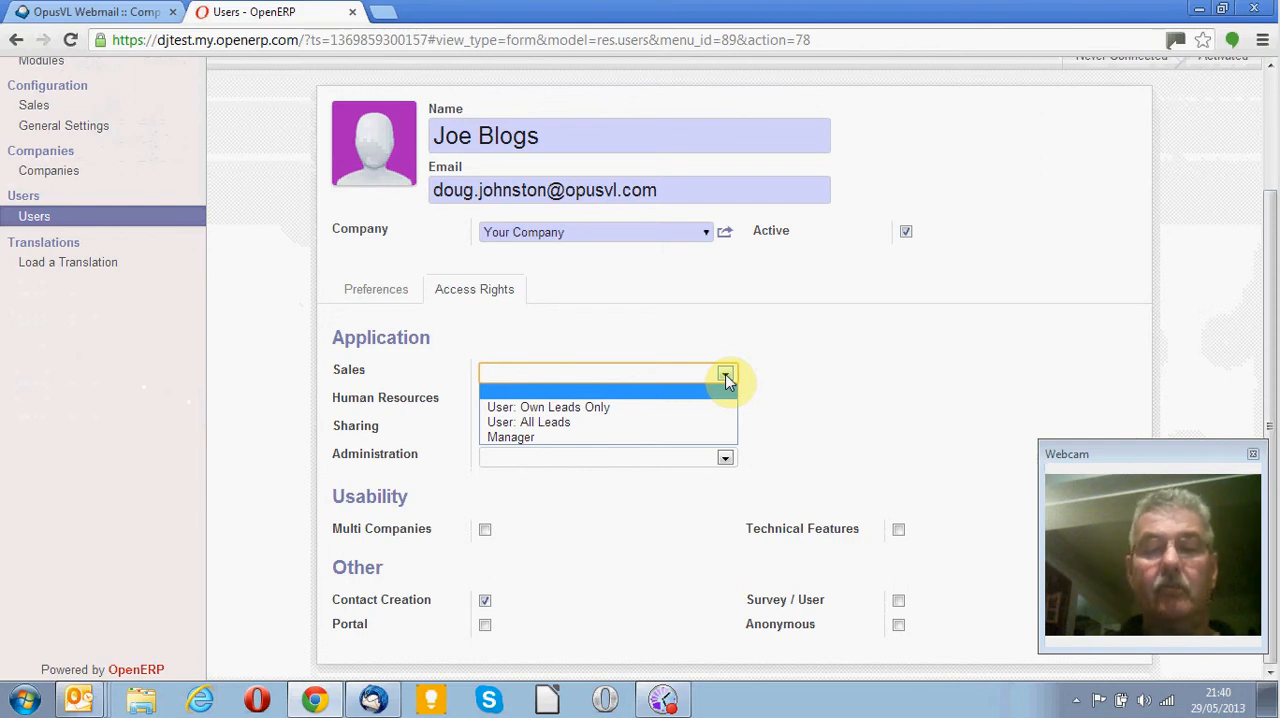
left_click(677, 372)
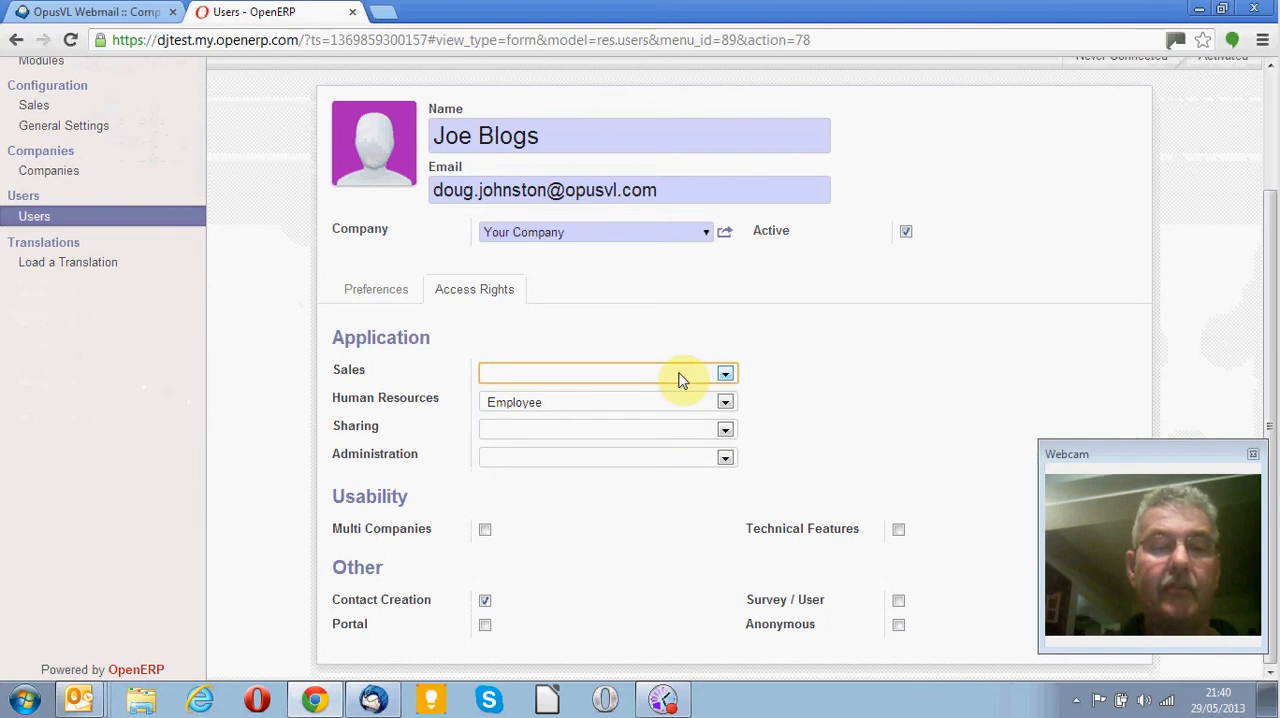
scroll(712, 435, "up", 3)
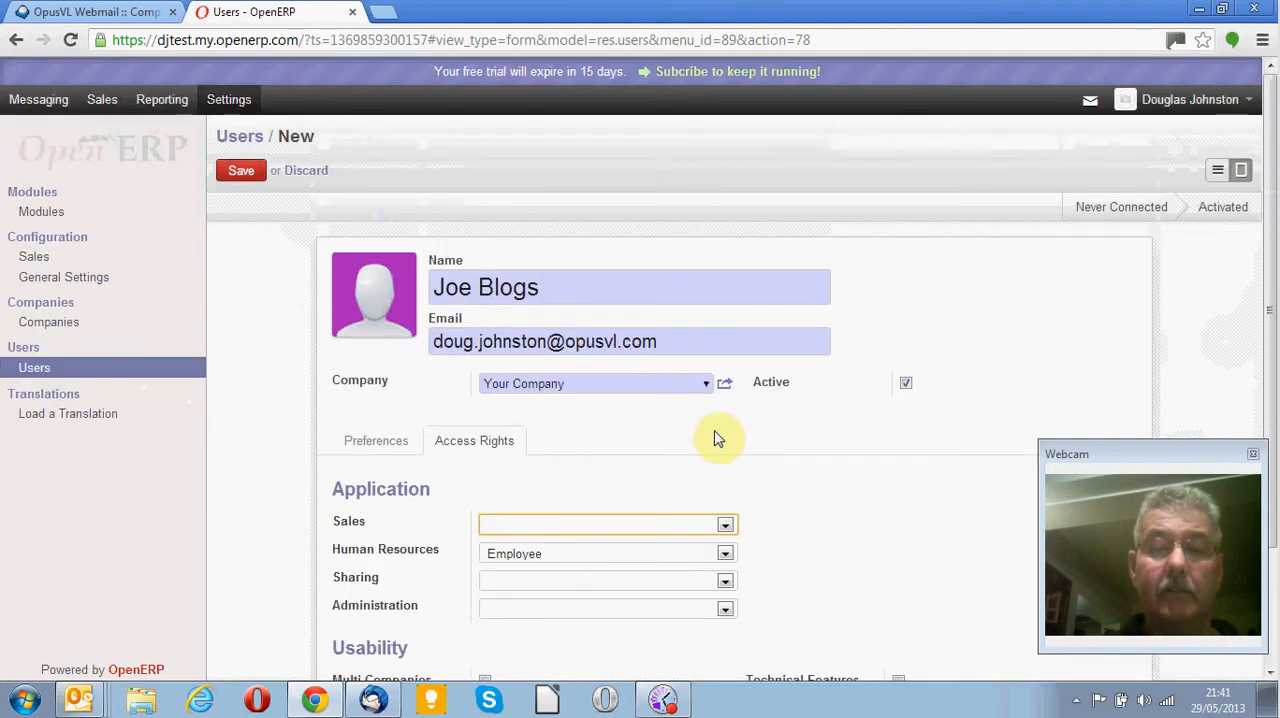
left_click(725, 581)
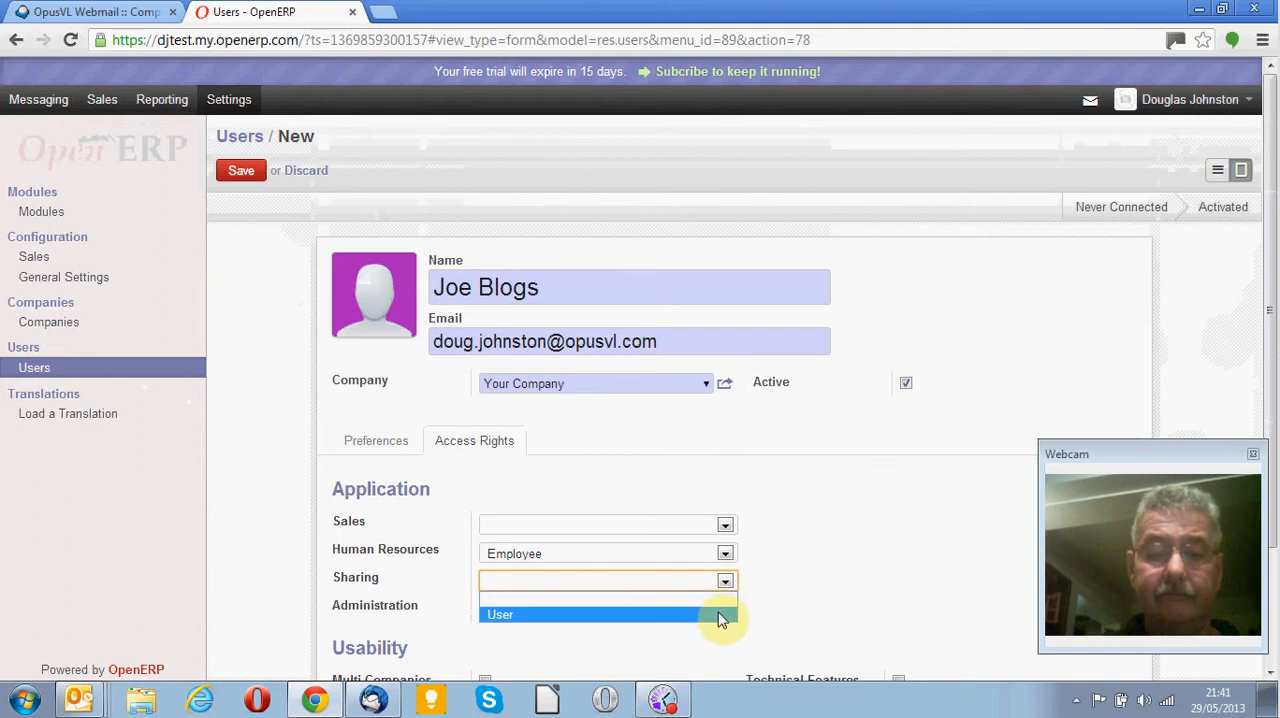
left_click(715, 599)
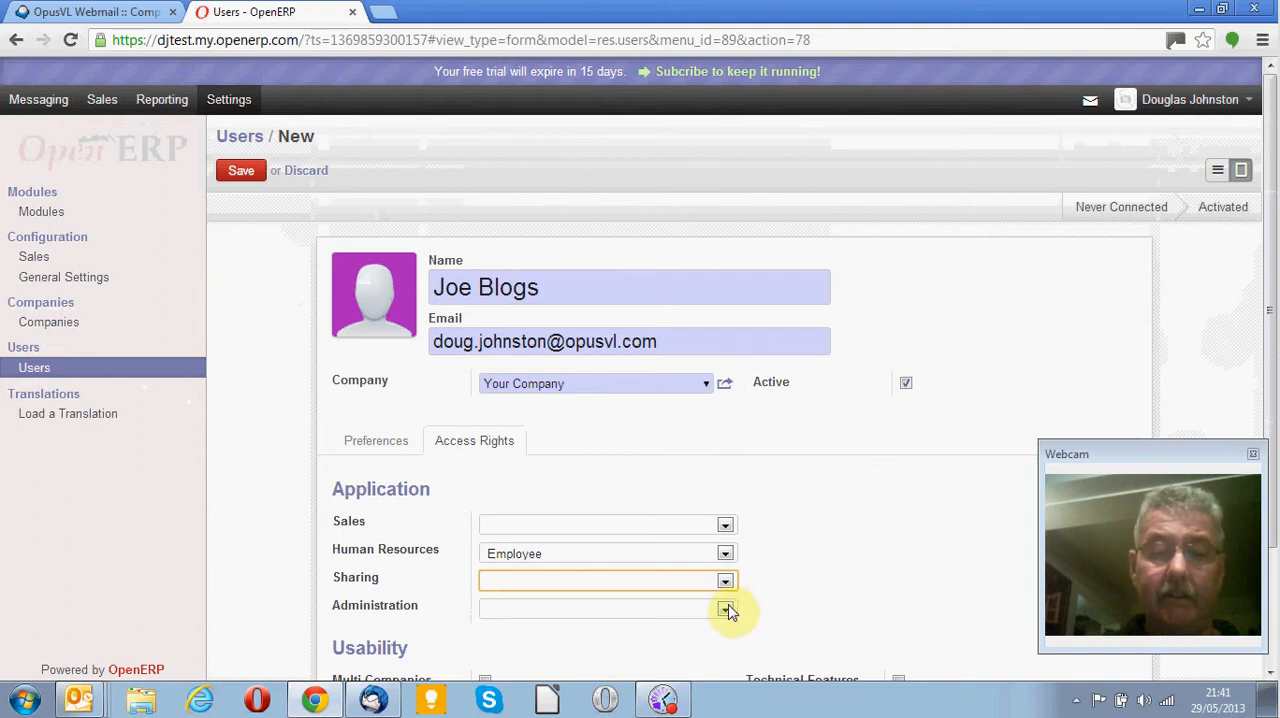
left_click(725, 609)
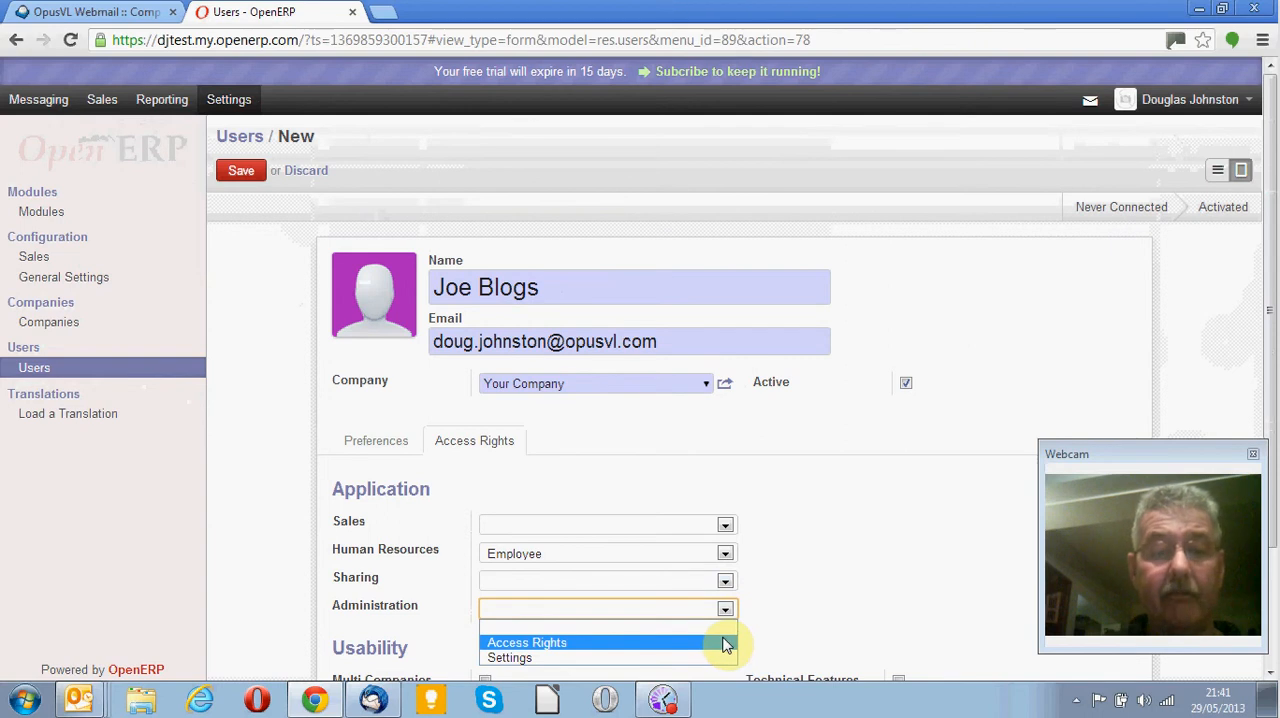
left_click(903, 551)
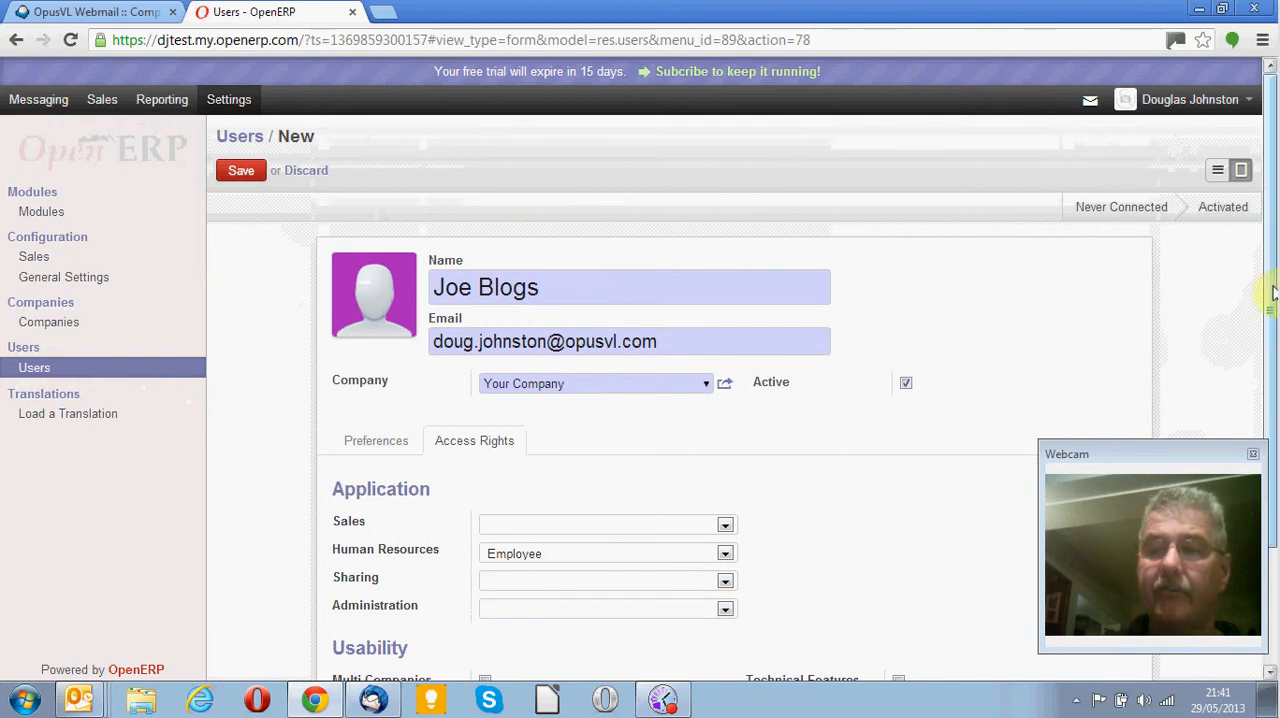
Try Manager as the new user's Sales access right, and settle on User: Own Leads Only
left_click_drag(1273, 293, 1273, 438)
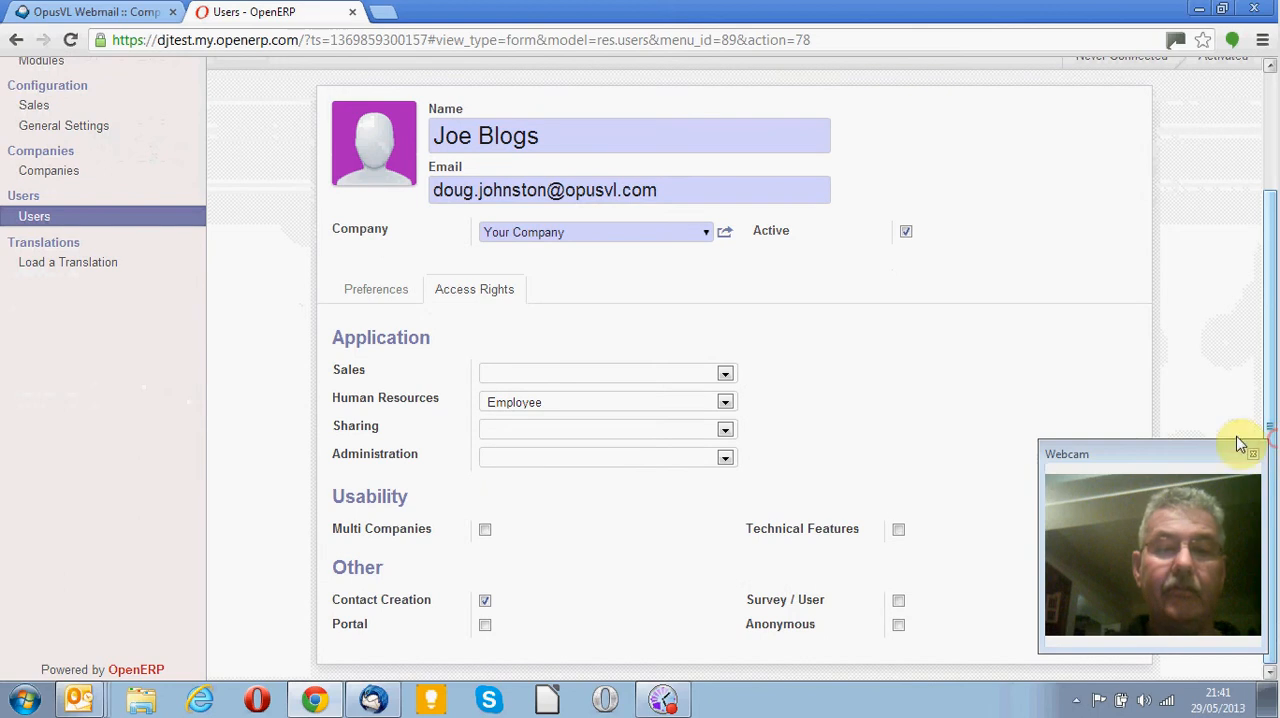
left_click(727, 371)
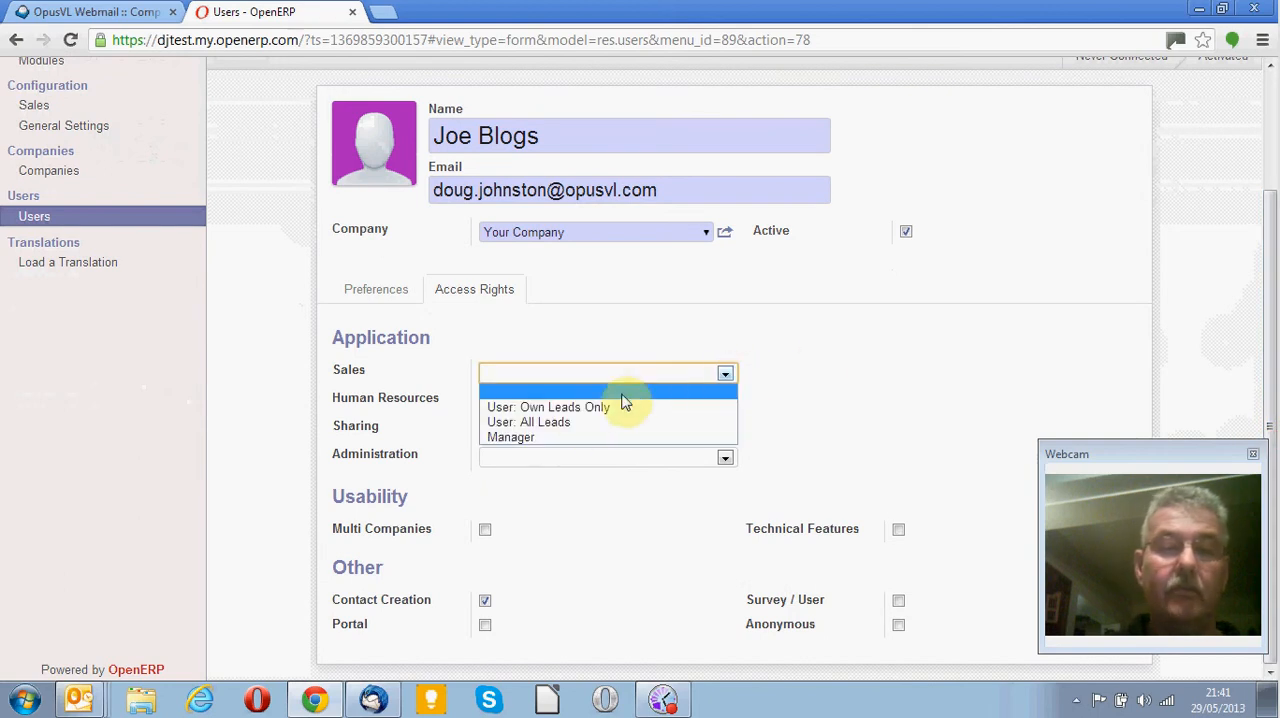
left_click(568, 437)
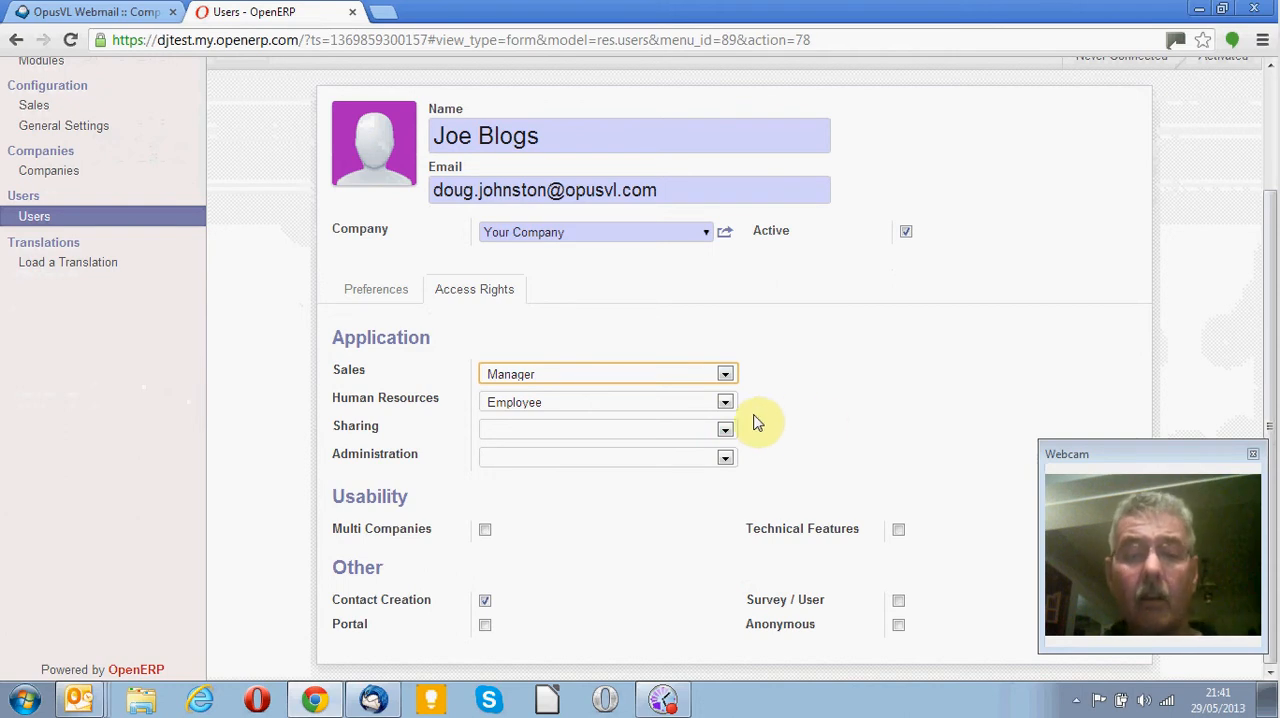
left_click(725, 375)
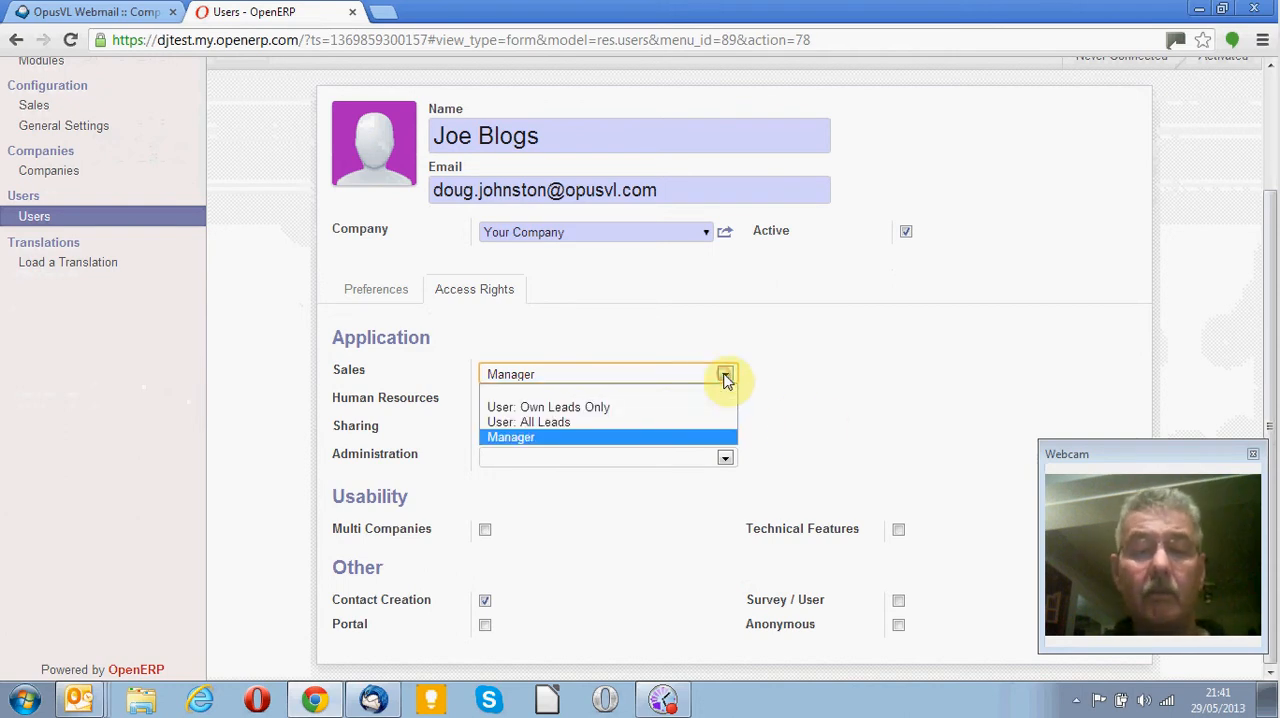
left_click(655, 411)
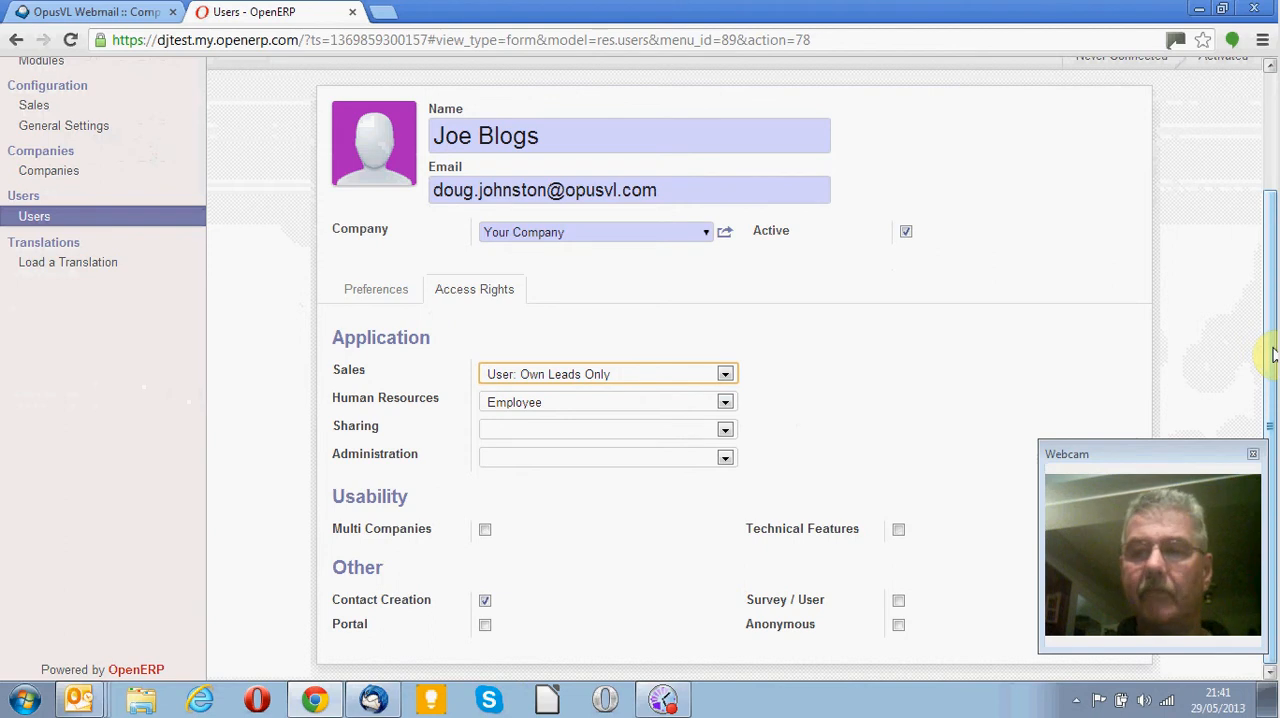
Save the new user record with its chosen access rights
left_click_drag(1272, 355, 1260, 223)
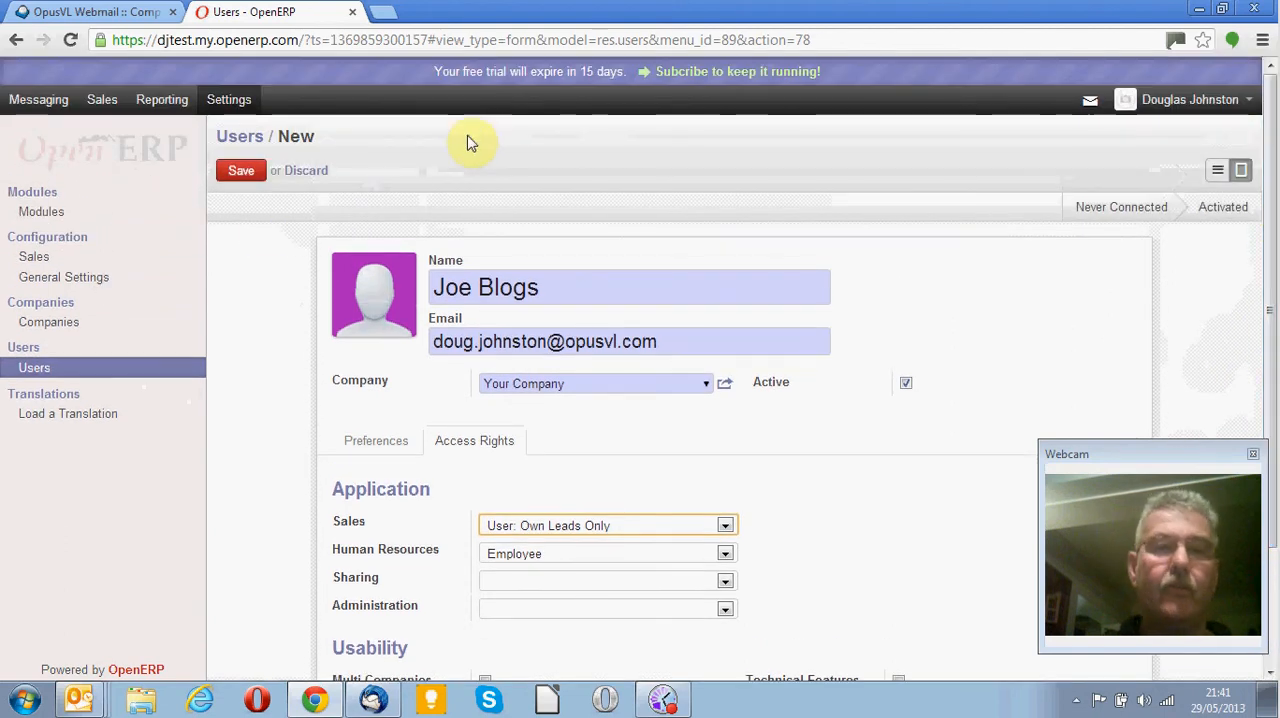
left_click(243, 171)
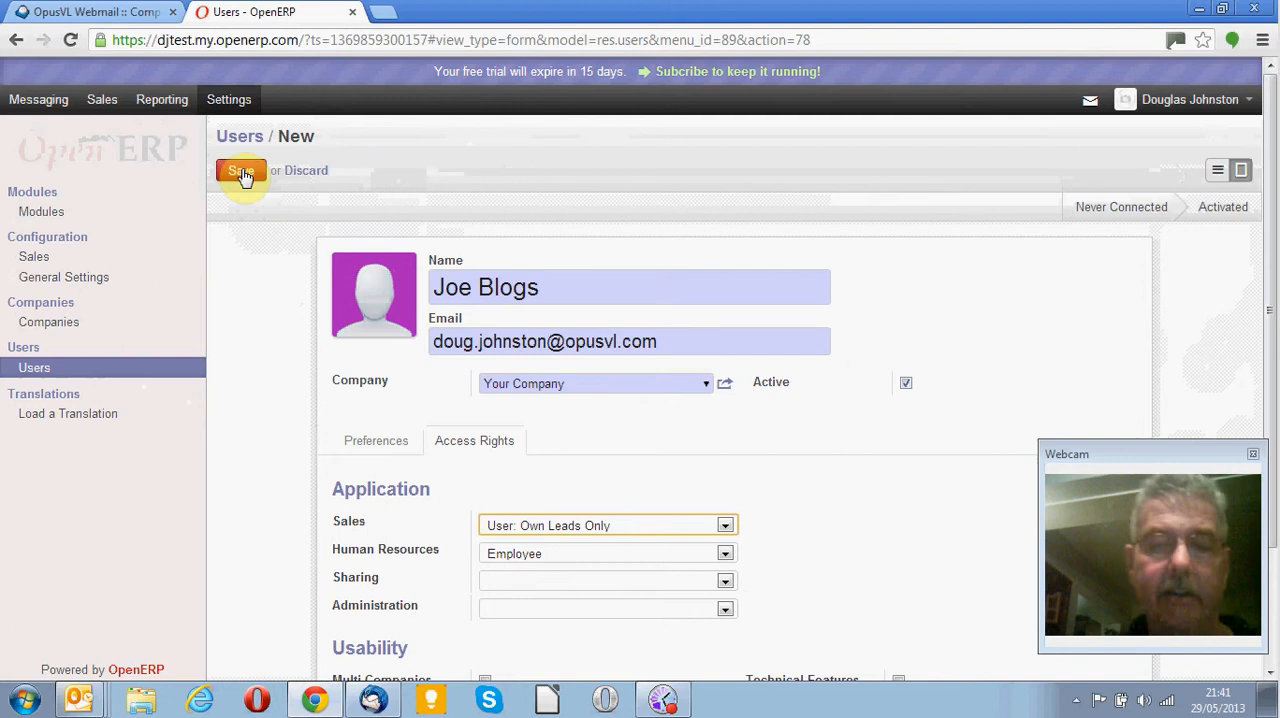
left_click(241, 172)
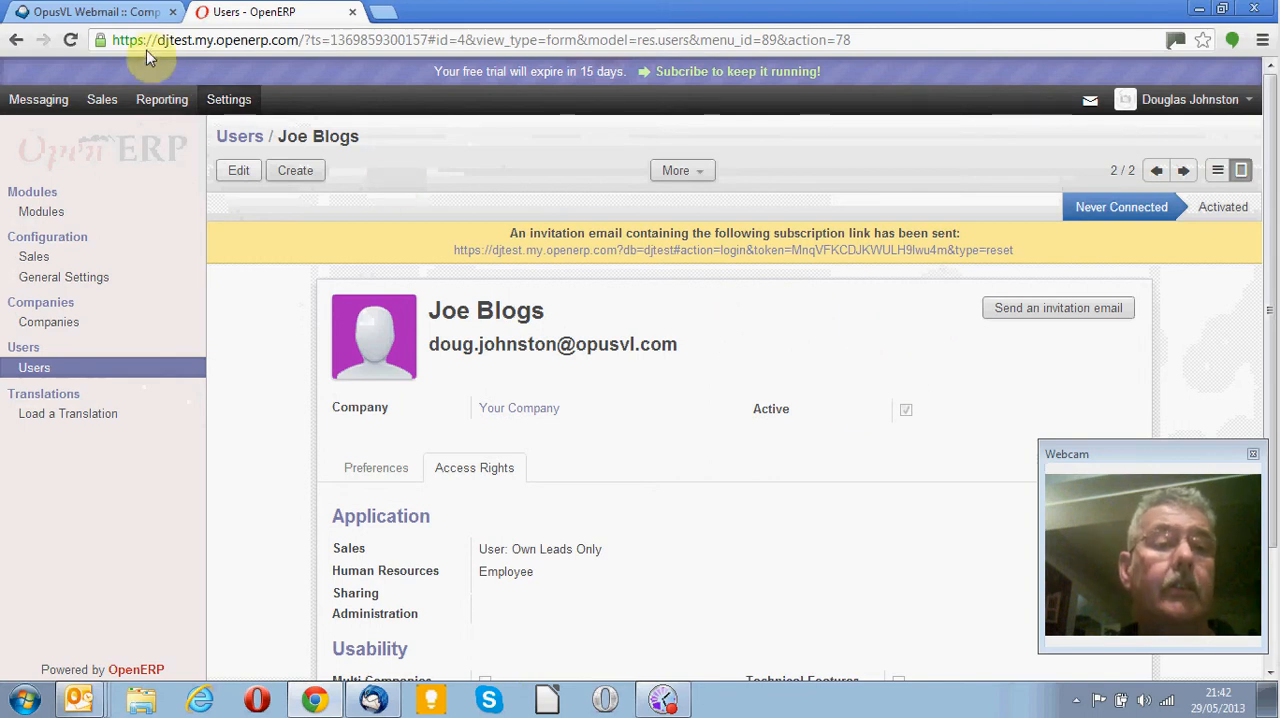
Switch to OpusVL Webmail and leave the blank message to view the mail list
left_click(120, 20)
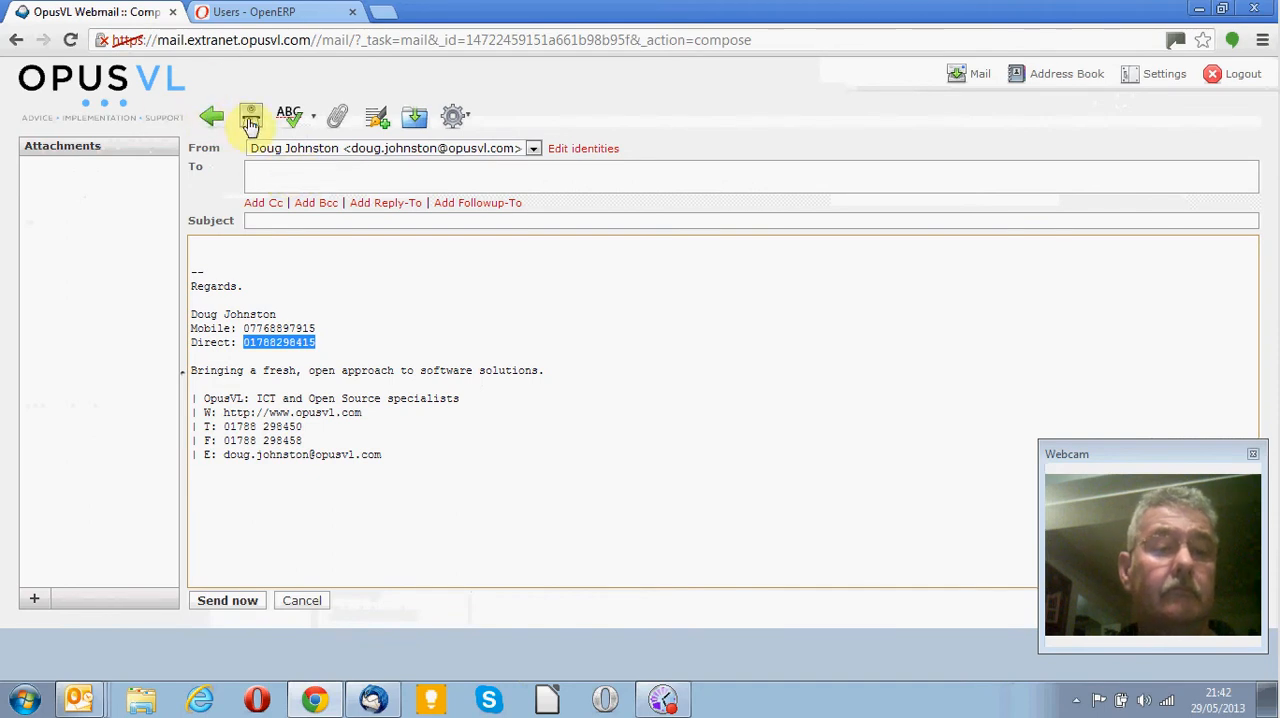
left_click(212, 128)
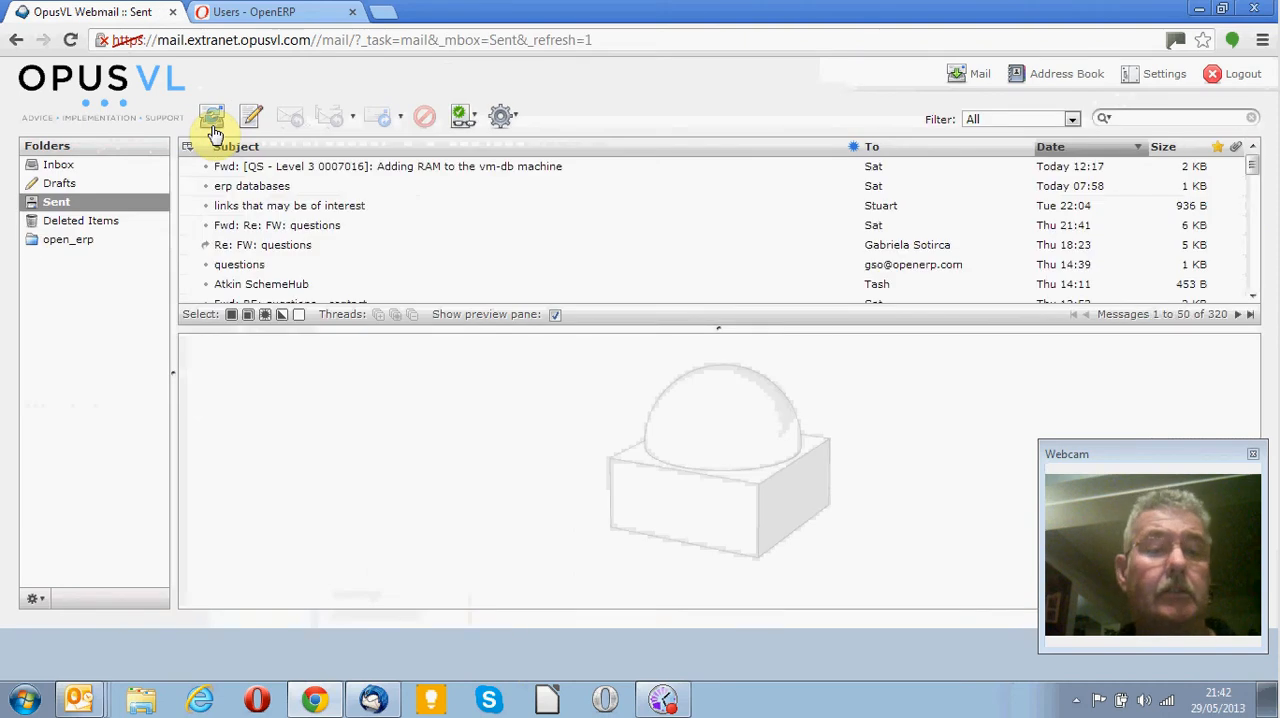
Return to the saved user in OpenERP and open the subscription link given in the invitation notice
left_click(238, 15)
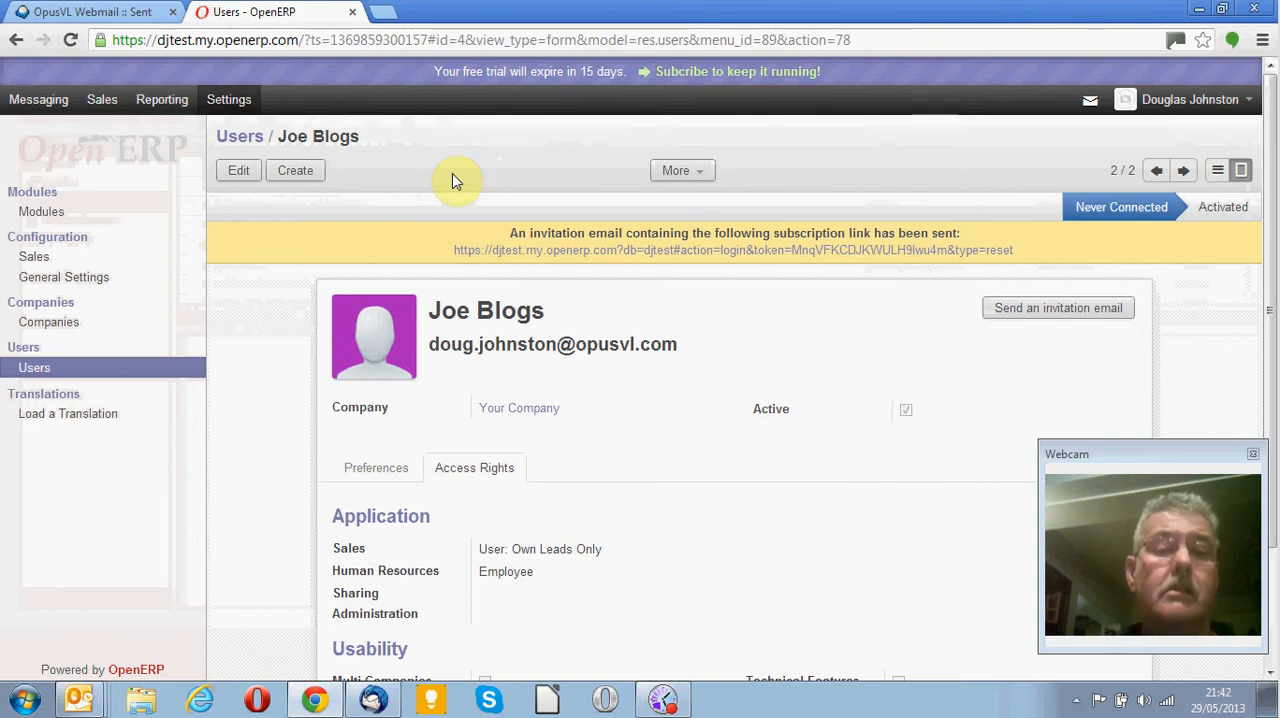
left_click(553, 258)
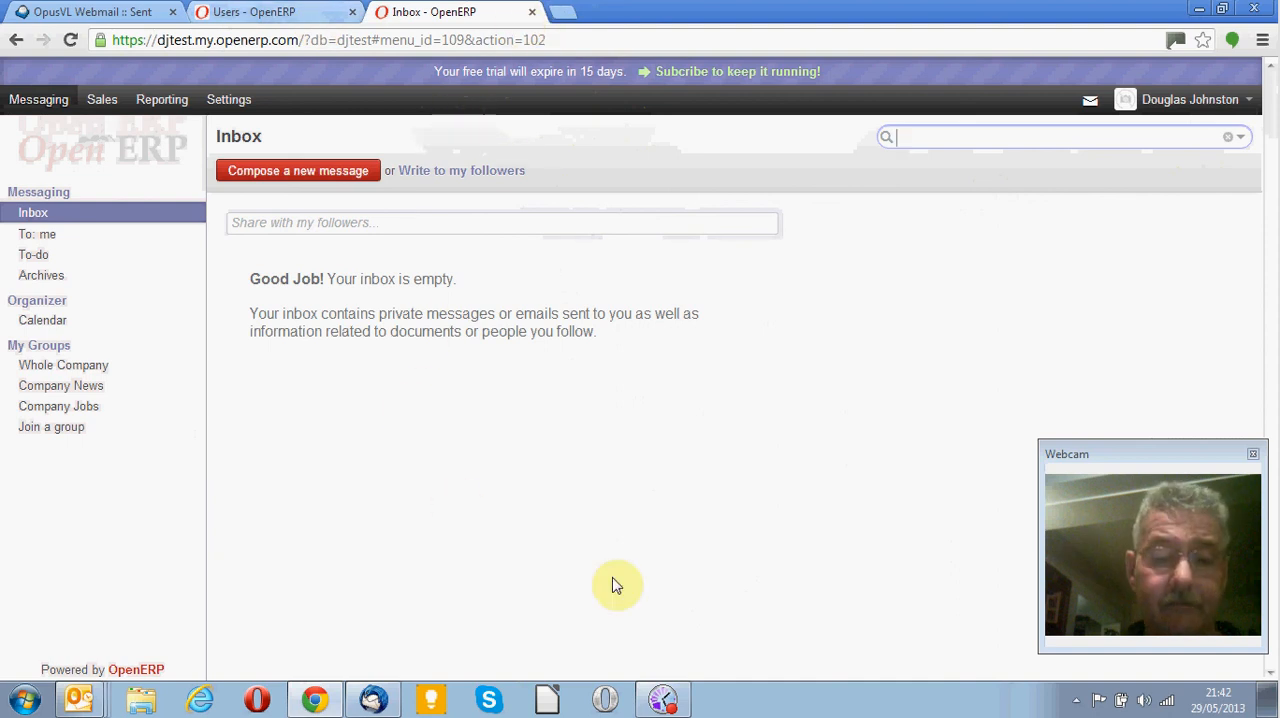
left_click(666, 702)
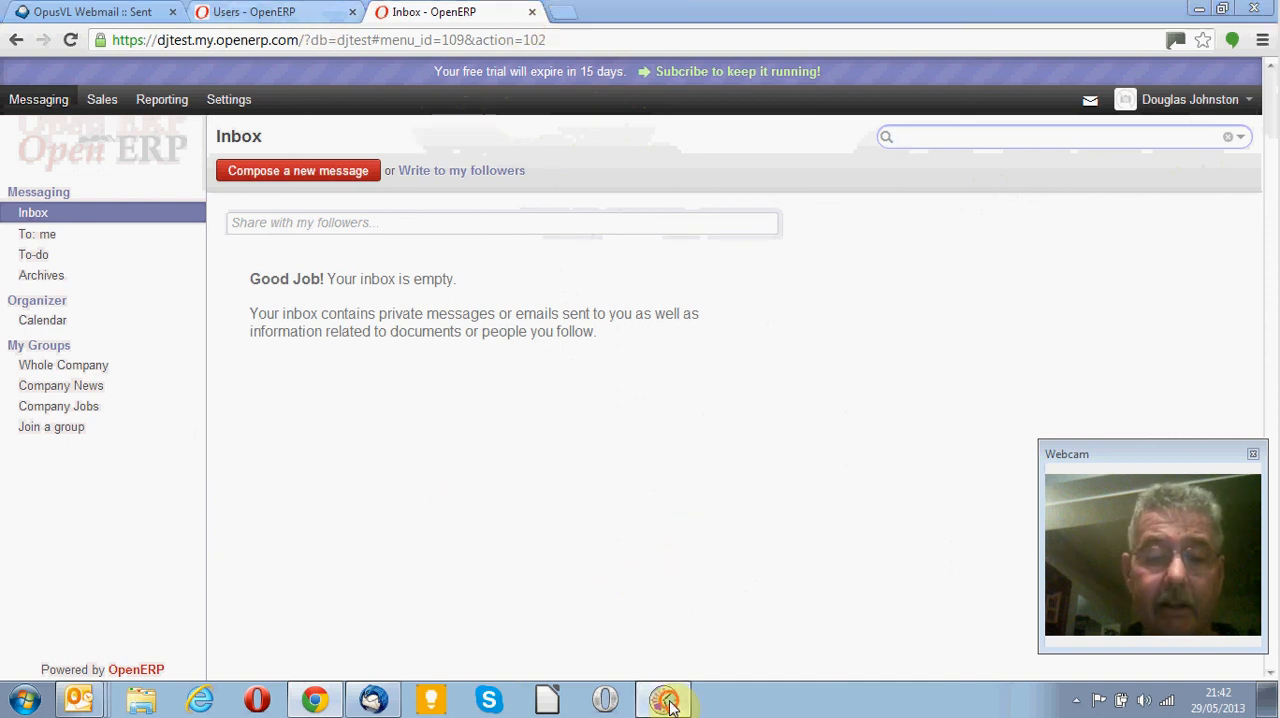